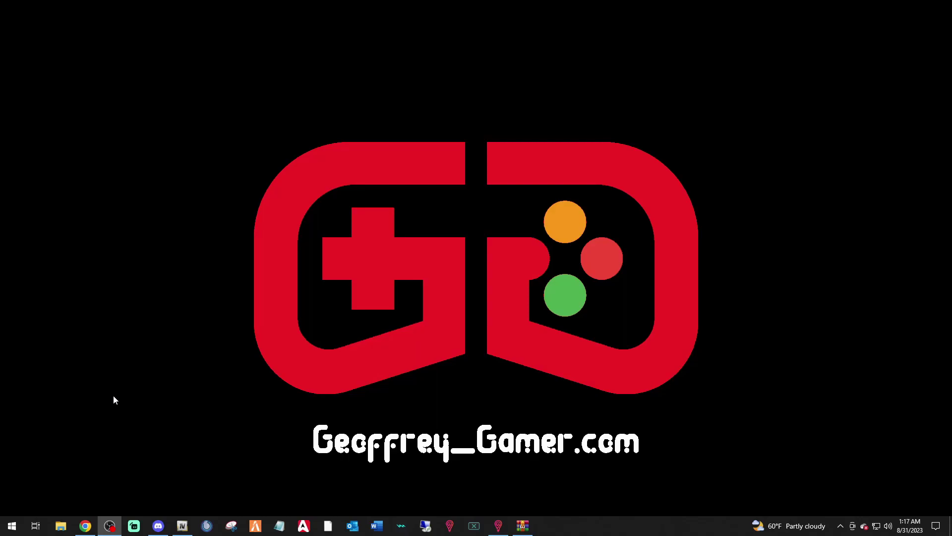
Step: Open File Explorer and browse Local Disk (C:) into Program Files (x86)\Steam
click(60, 525)
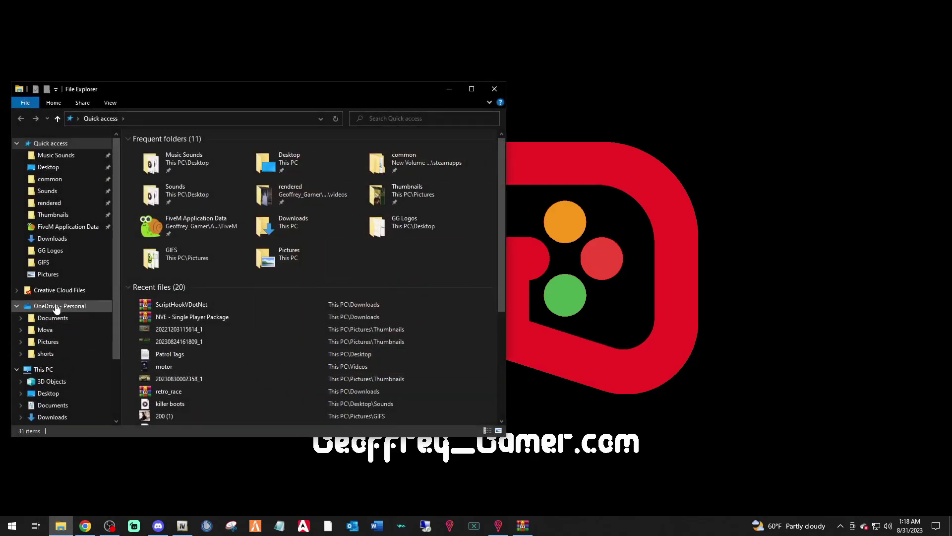
scroll(67, 374, down, 3)
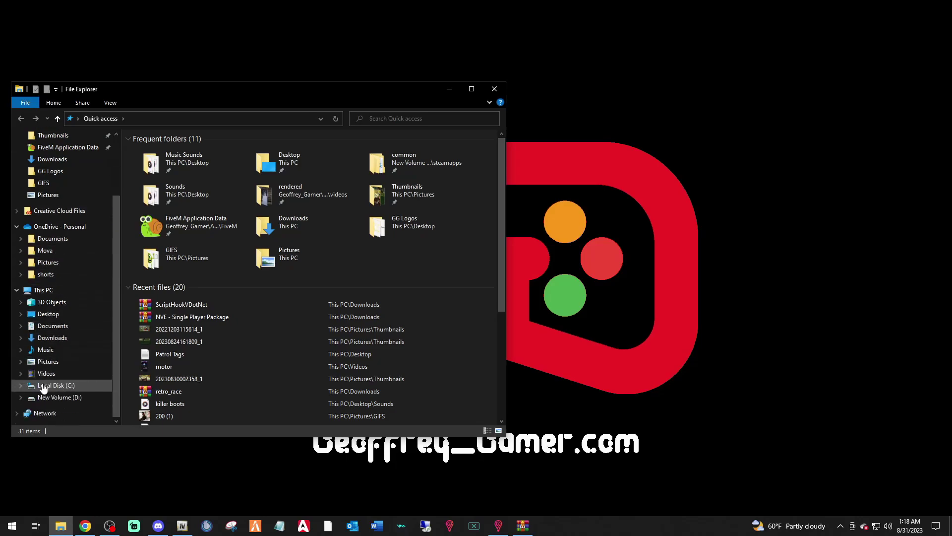
click(62, 389)
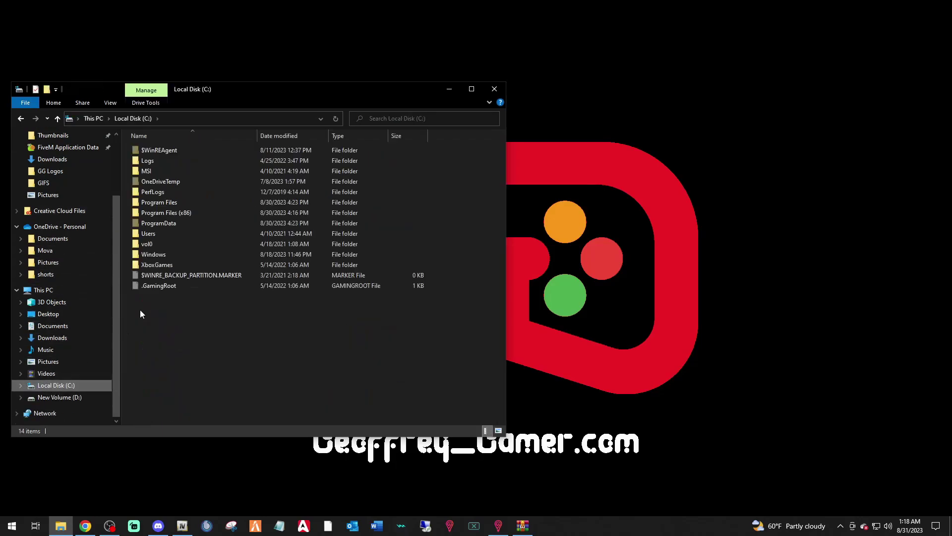
double_click(159, 213)
scroll(168, 391, down, 4)
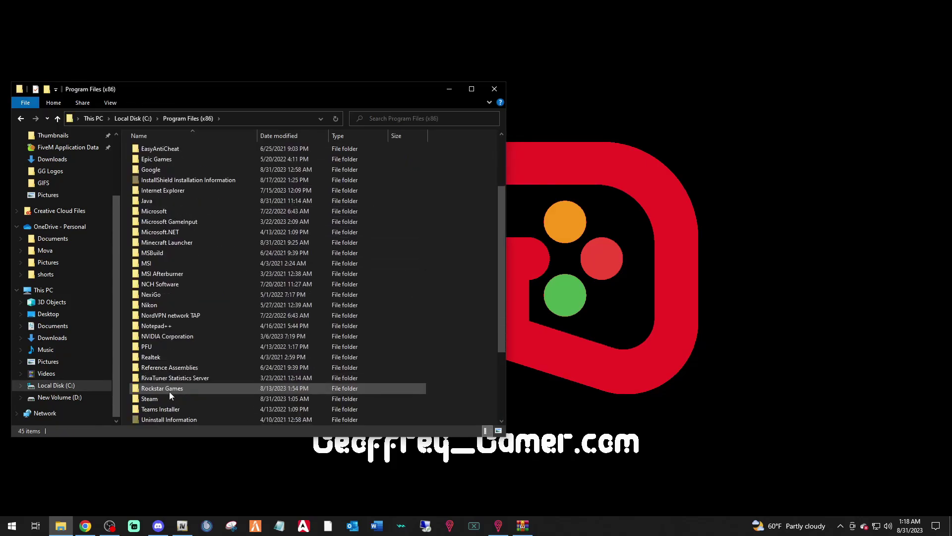
double_click(153, 400)
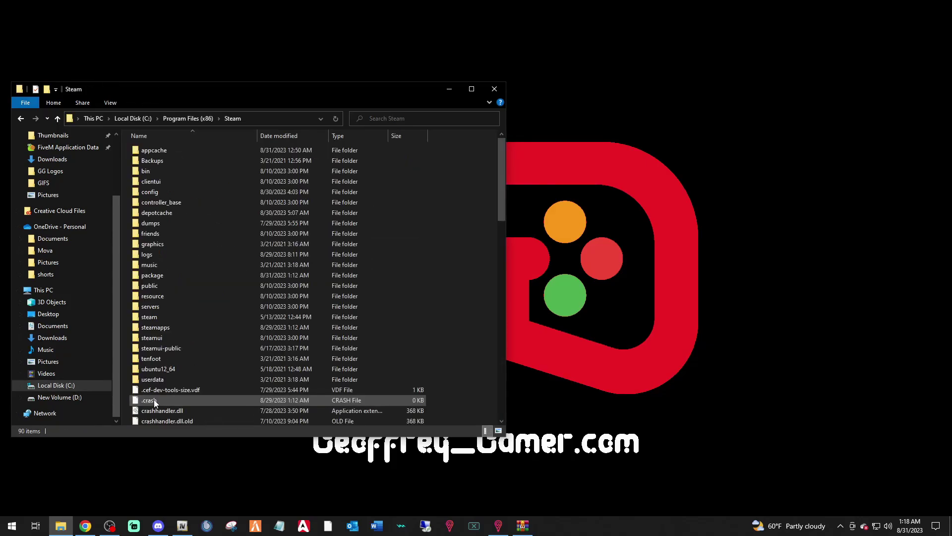
Step: Open steamapps\common, then switch to the pinned D: SteamLibrary common folder
double_click(153, 326)
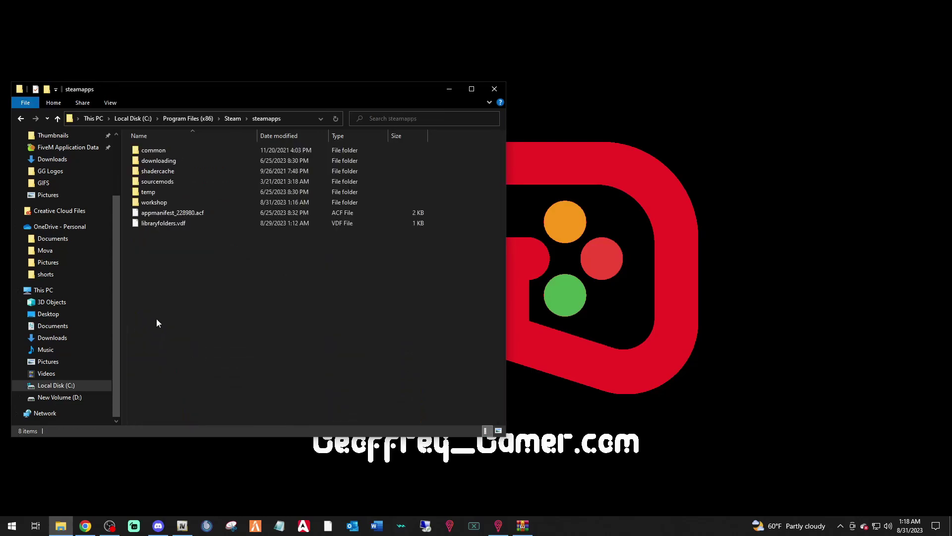
click(159, 153)
double_click(158, 153)
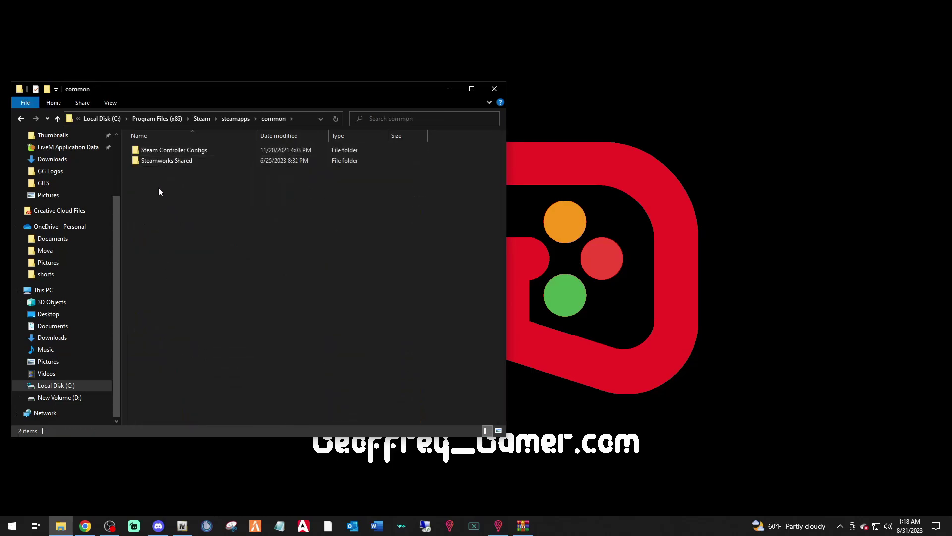
scroll(55, 263, up, 3)
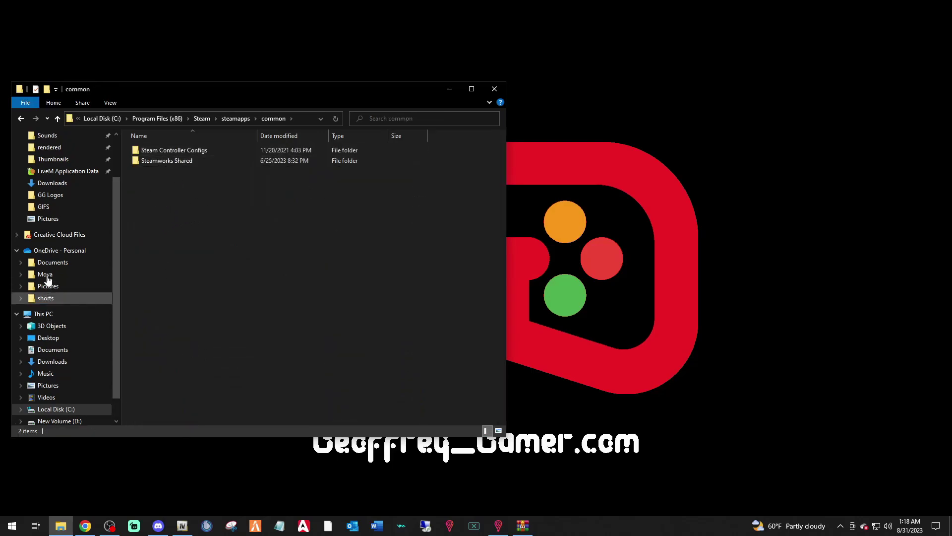
click(54, 184)
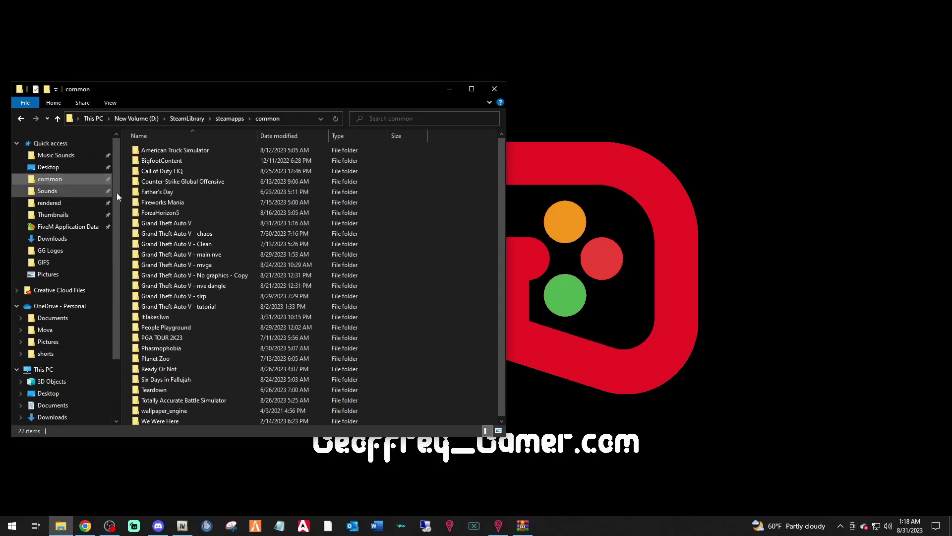
Step: Open the Grand Theft Auto V folder and check its ScriptHookVDotNet .asi and .dll files
double_click(178, 222)
scroll(254, 350, down, 10)
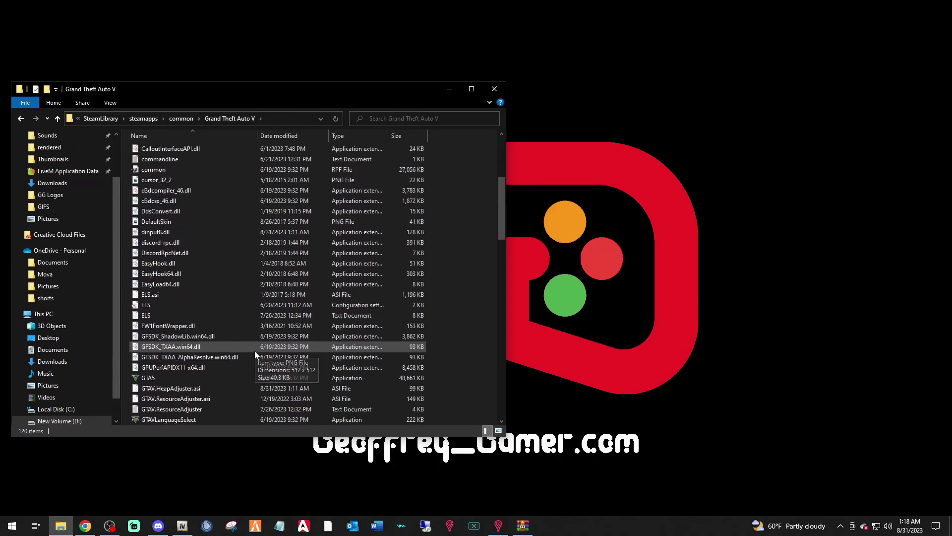
scroll(255, 353, down, 5)
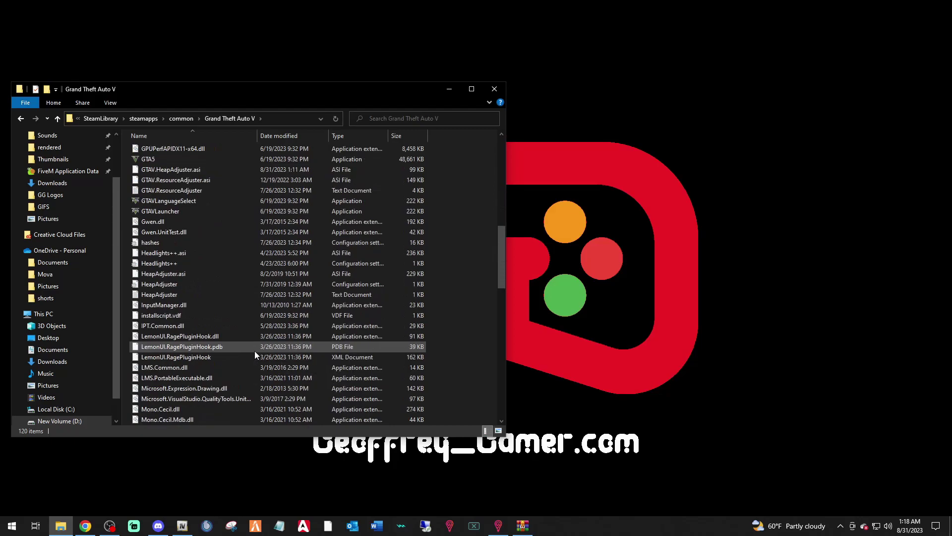
scroll(255, 350, down, 6)
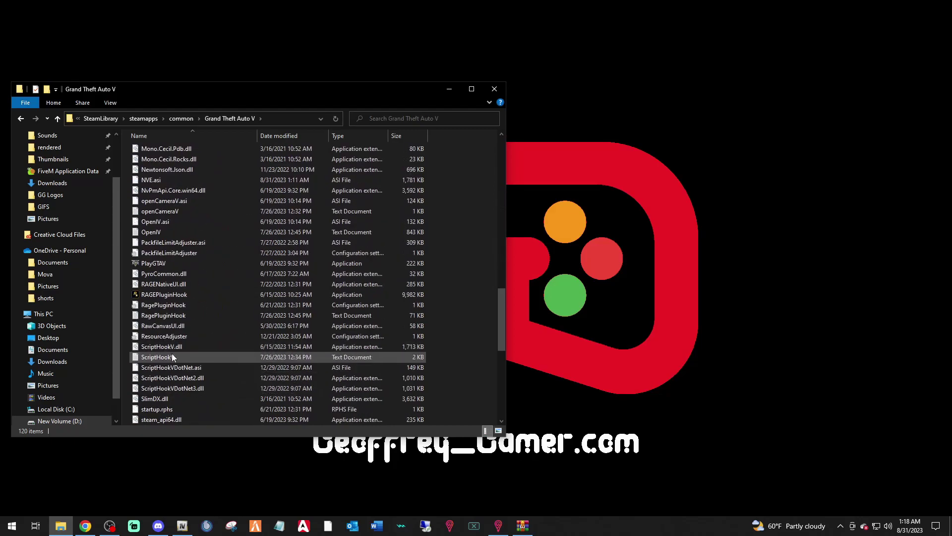
click(153, 371)
key(Down)
key(Down)
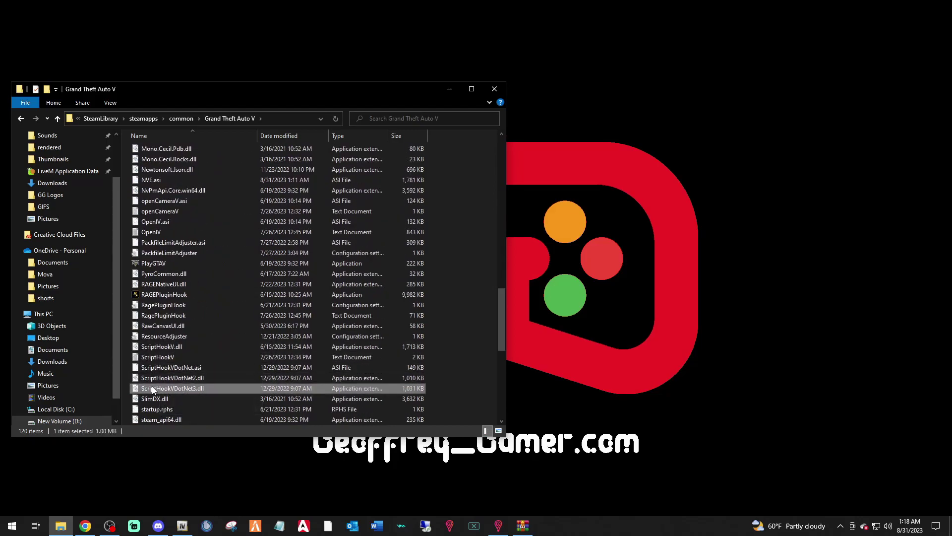
Step: Look inside the scripts folder, then return to the Grand Theft Auto V folder
scroll(162, 371, up, 11)
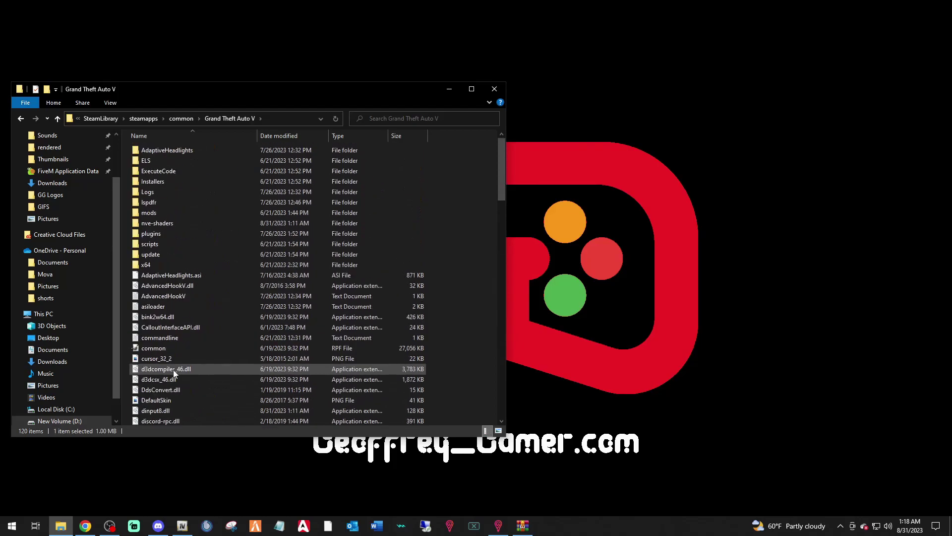
double_click(159, 242)
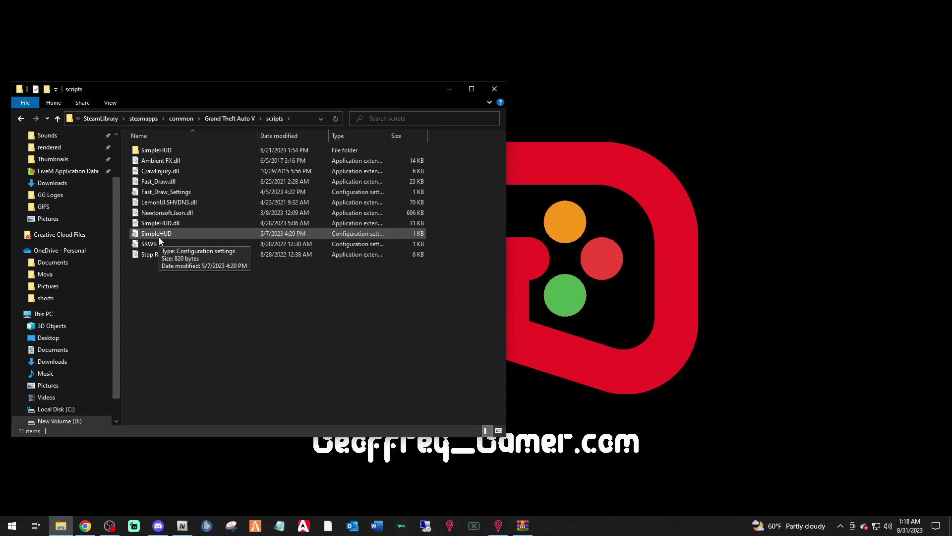
click(20, 118)
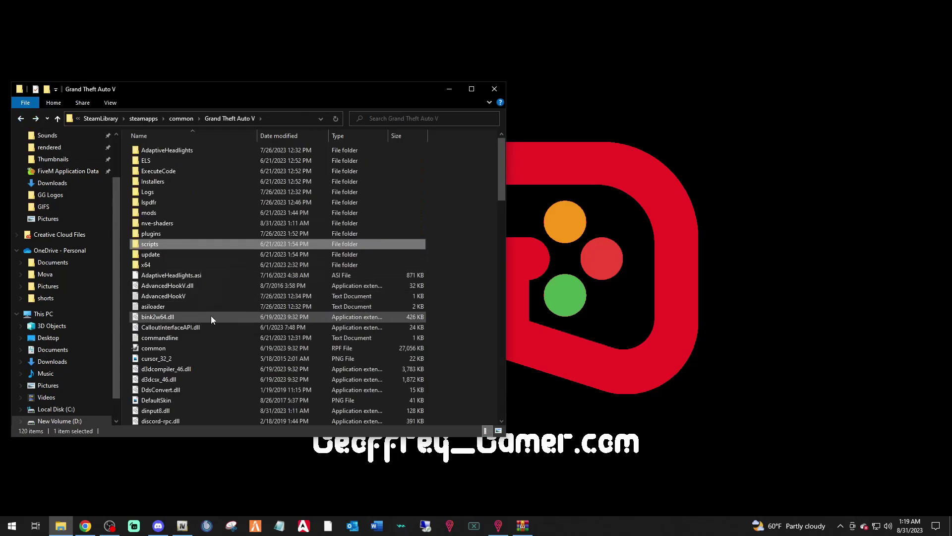
click(472, 250)
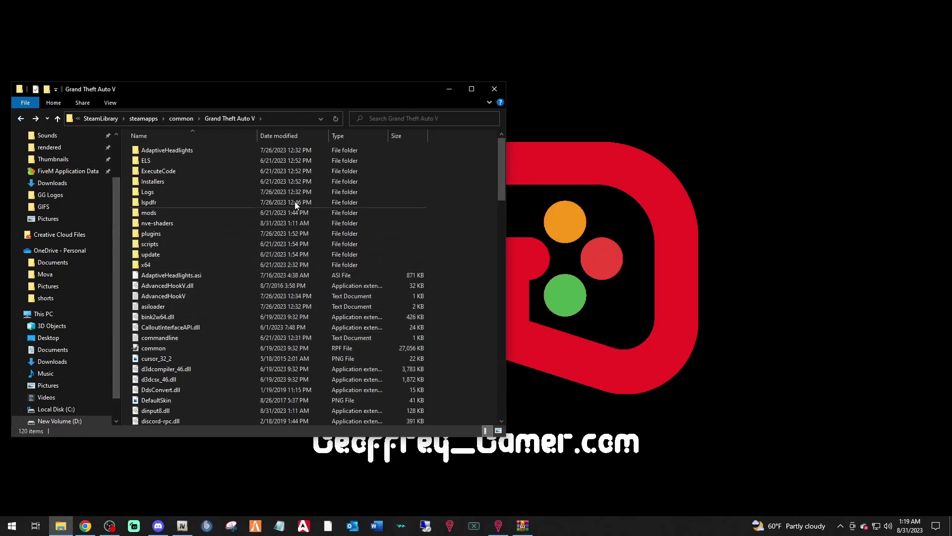
Step: Bring OpenIV forward, then select the two NaturalVision installer OIV files in the NVE archive
mouse_move(177, 530)
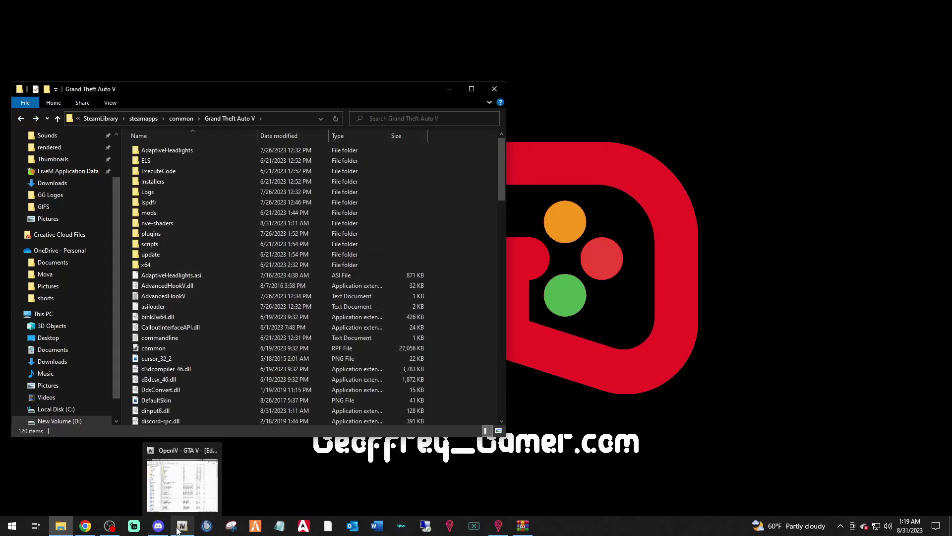
click(178, 528)
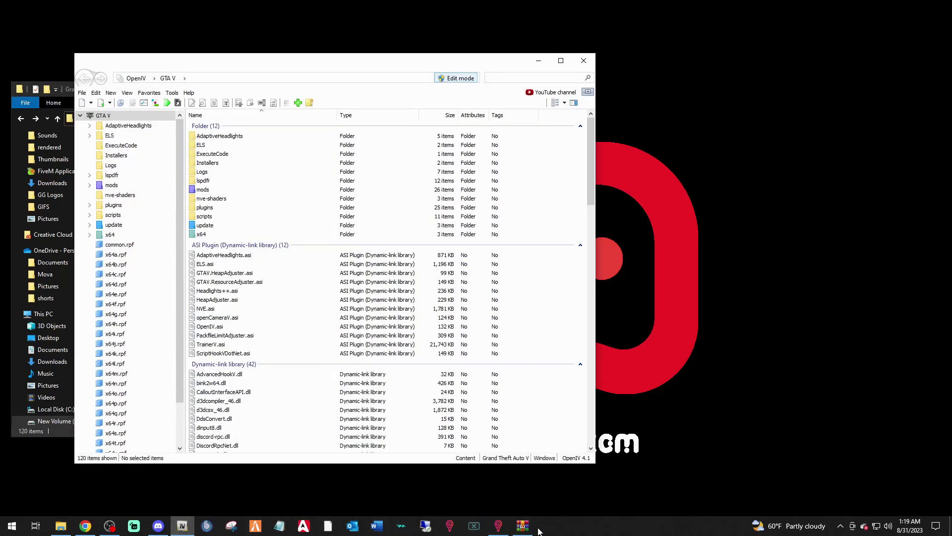
click(523, 527)
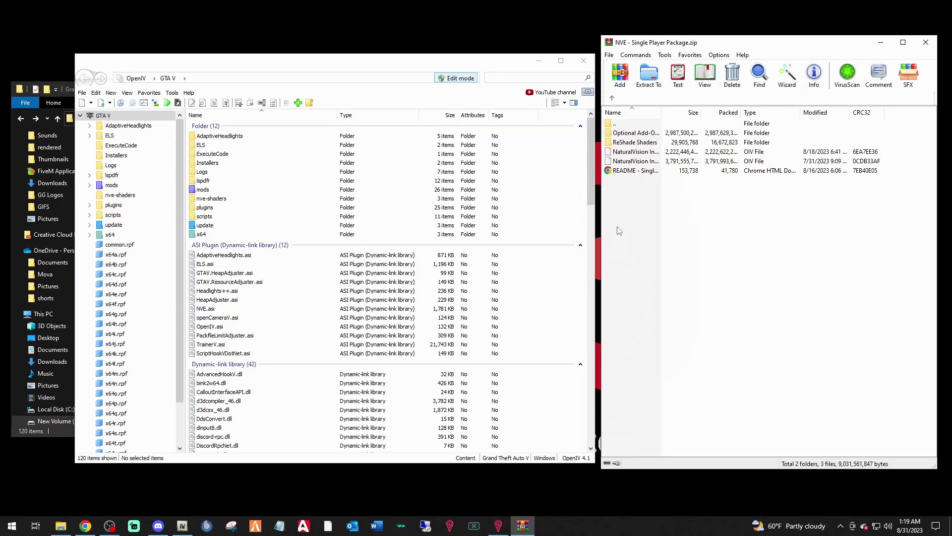
click(627, 154)
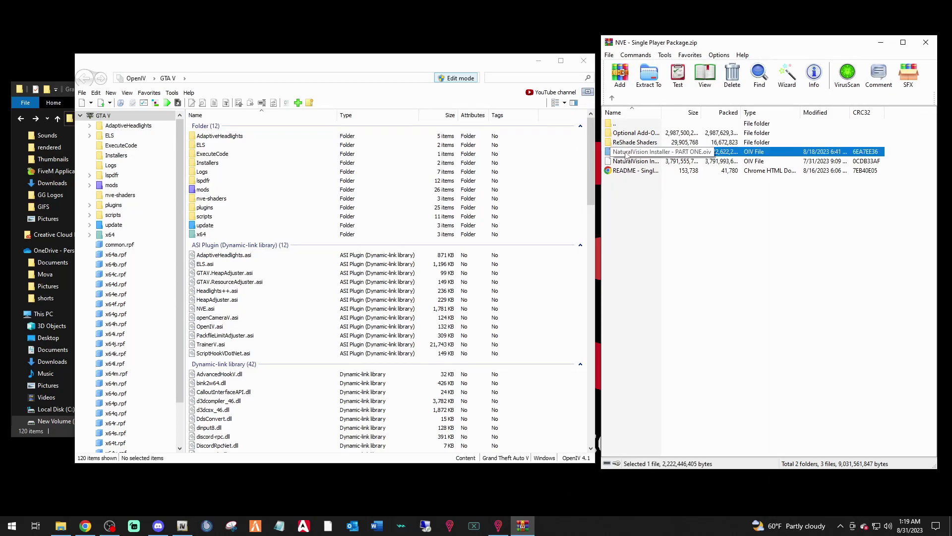
click(635, 161)
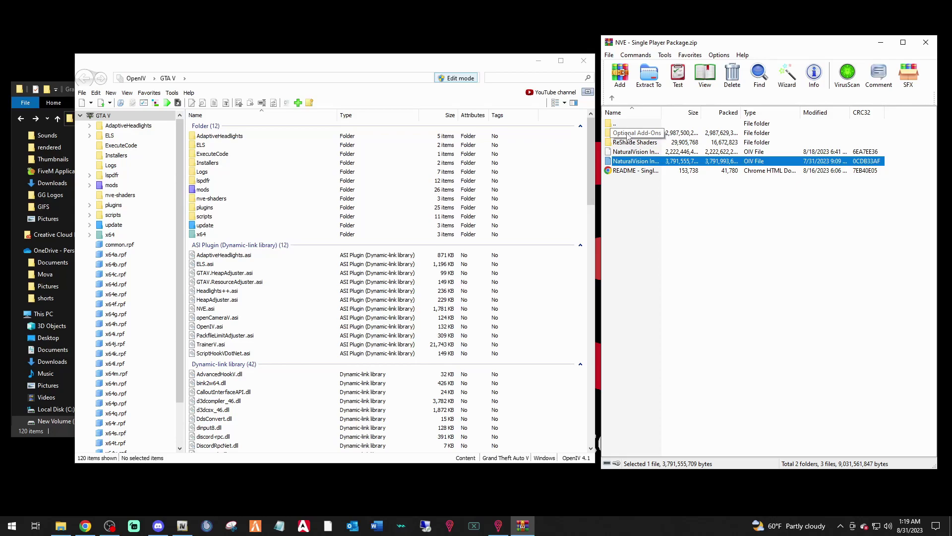
Step: Open Optional Add-Ons in the NVE archive to list Darker Nights, LSPDFR Compatibility Patch and others
double_click(629, 134)
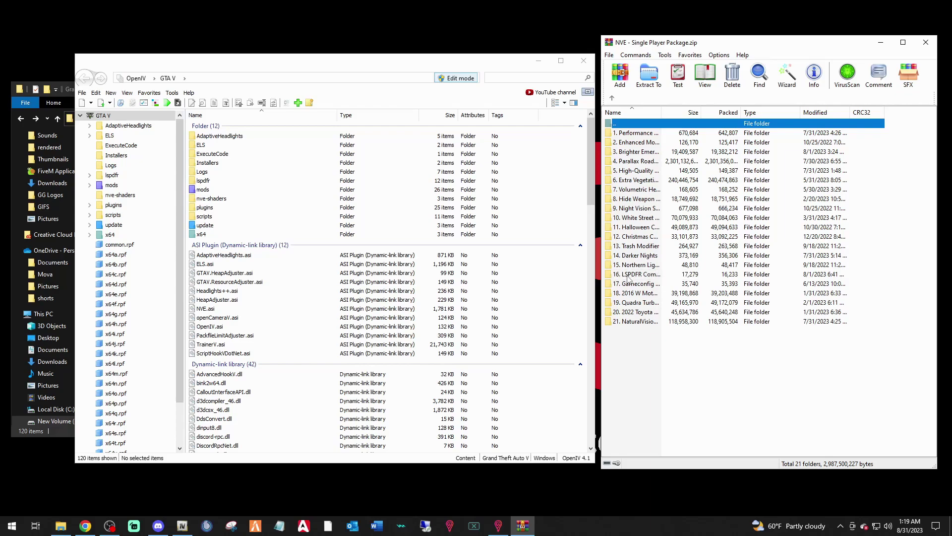
Step: Recheck the ScriptHookVDotNet files, then bring OpenIV and the LSPDFR Compatibility Patch entry forward
click(72, 90)
scroll(198, 339, down, 20)
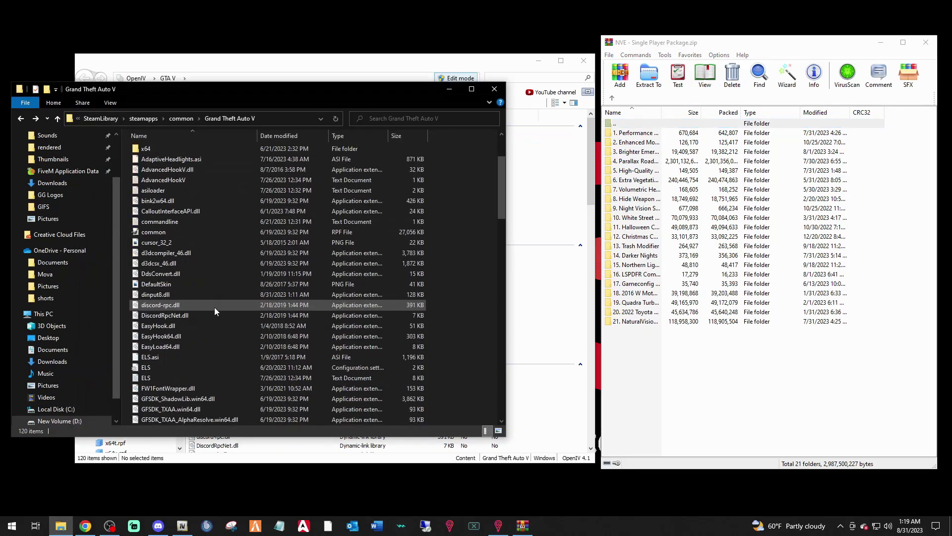
scroll(195, 345, up, 7)
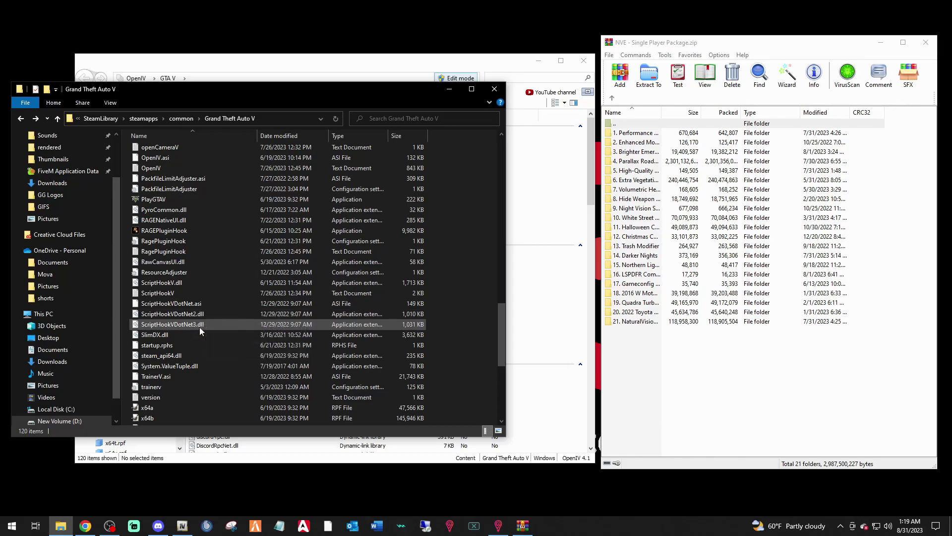
click(301, 64)
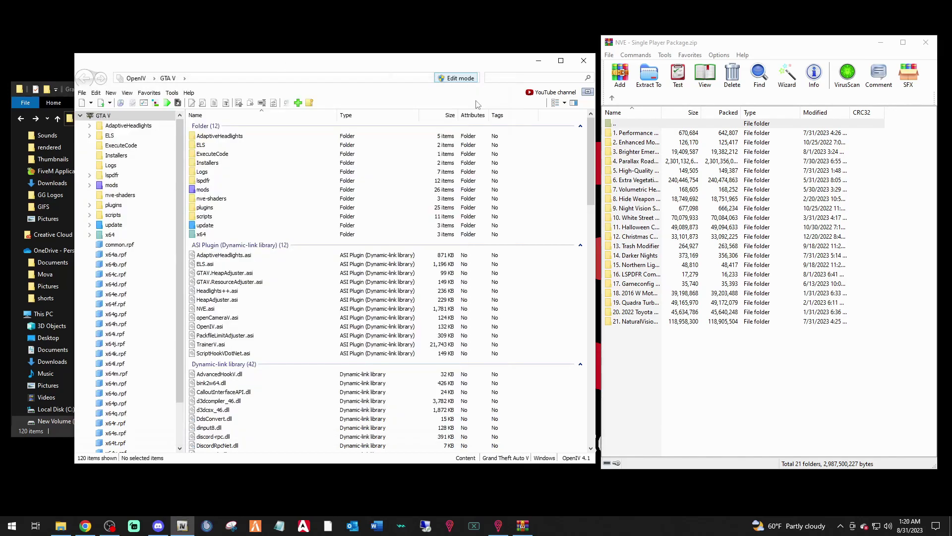
click(630, 276)
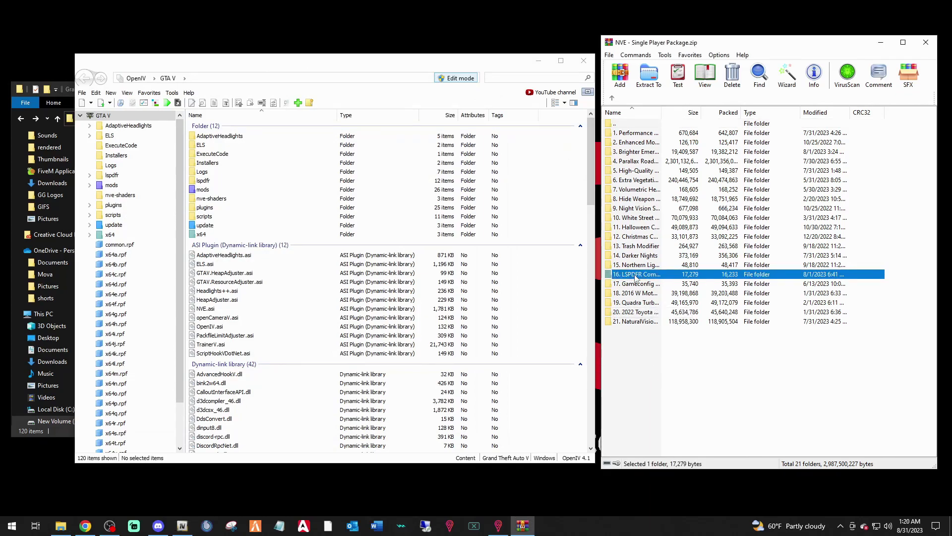
Step: Install the LSPDFR Compatibility Patch INSTALL.oiv through OpenIV into the mods folder
double_click(636, 277)
click(629, 135)
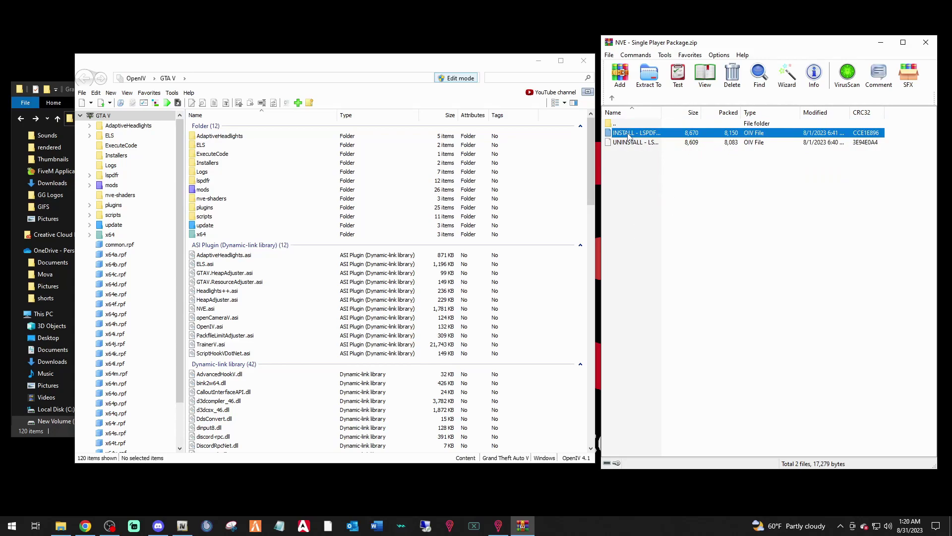
drag(629, 135, 538, 217)
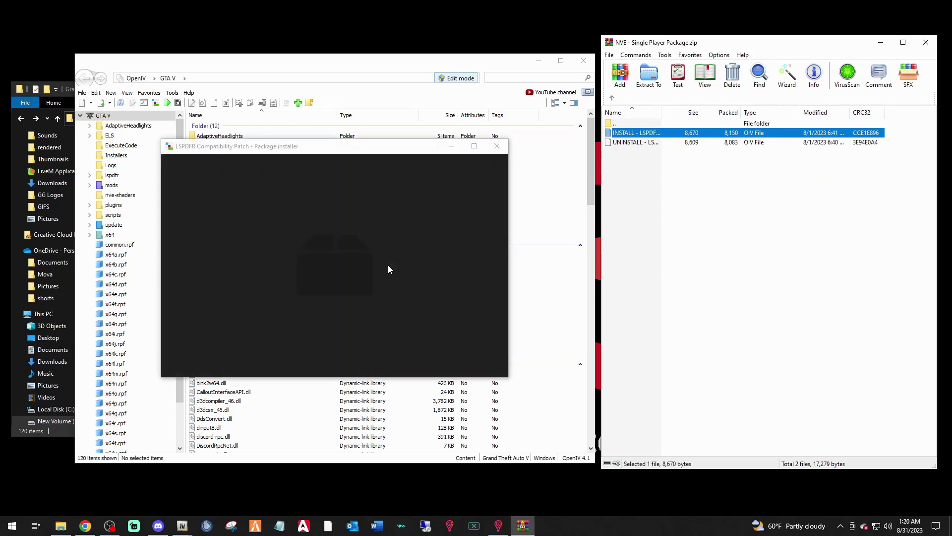
click(481, 220)
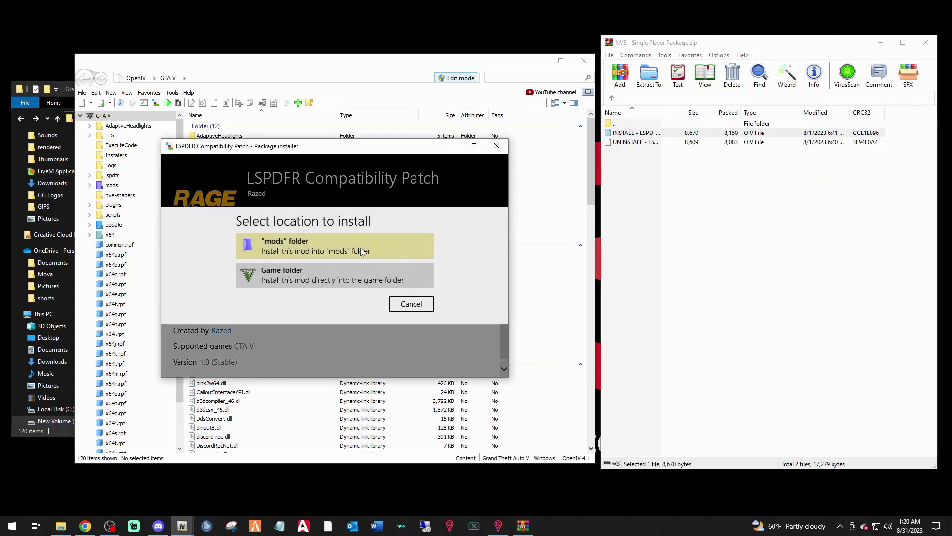
click(362, 251)
click(314, 301)
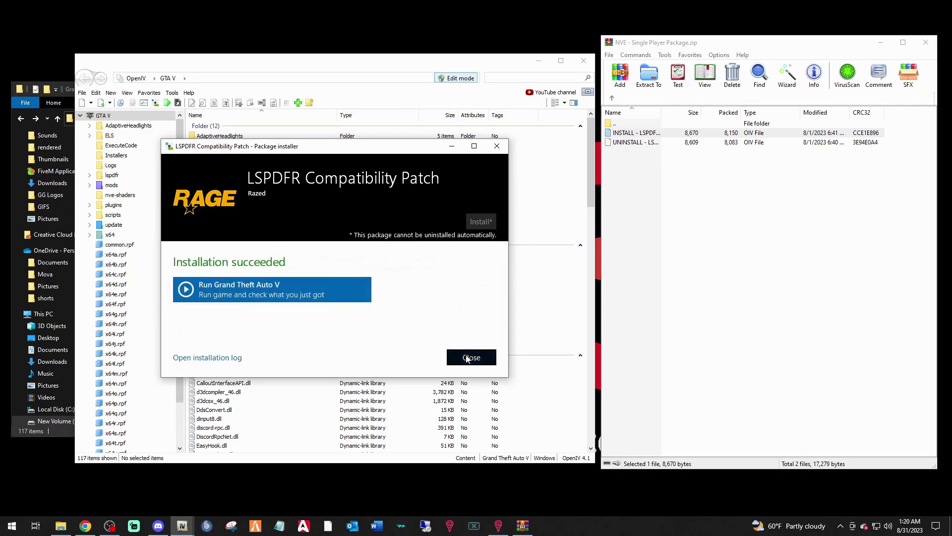
click(471, 358)
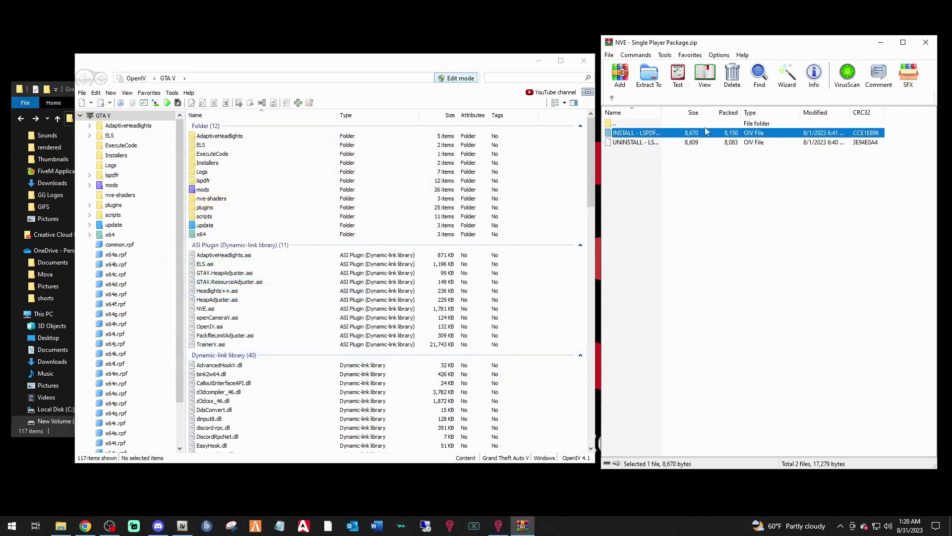
Step: Close the NVE archive and OpenIV, and reposition the Grand Theft Auto V folder window
click(926, 44)
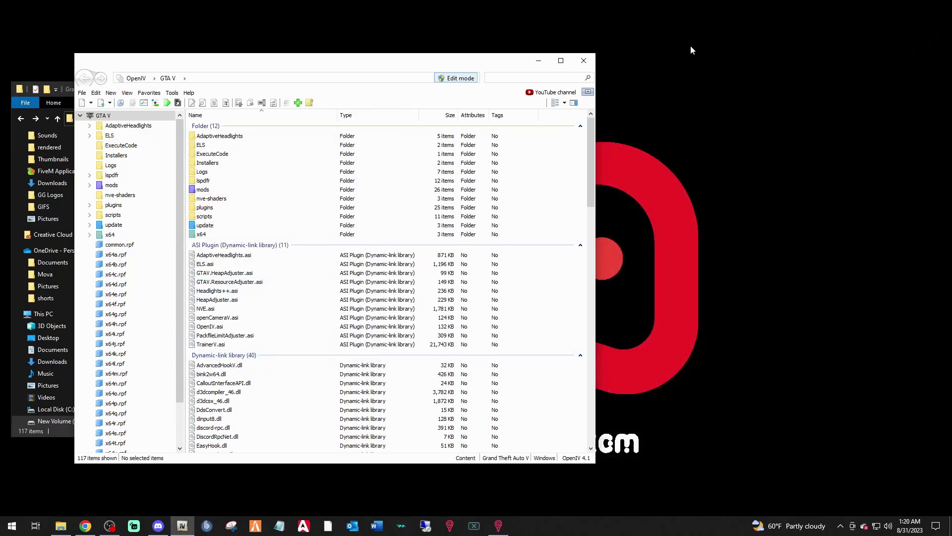
click(584, 61)
drag(305, 84, 452, 69)
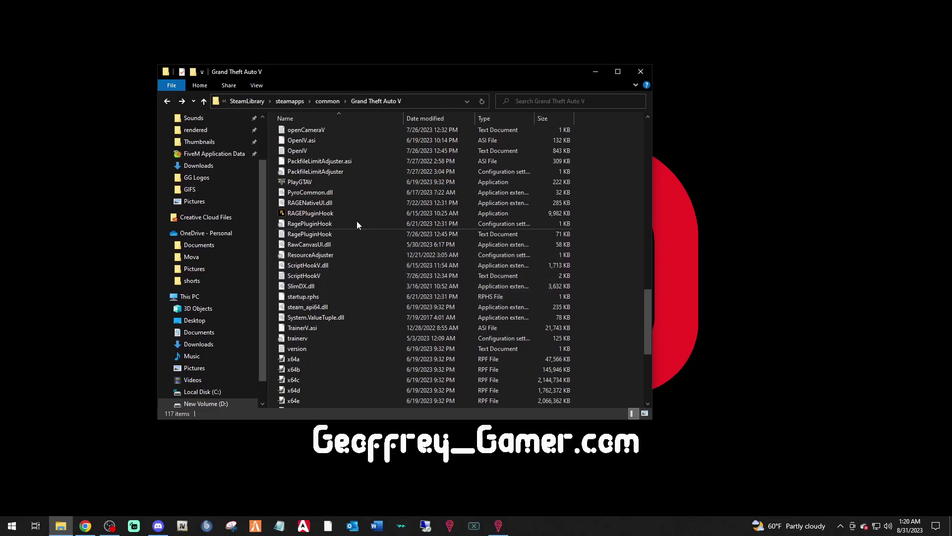
Step: Review the Grand Theft Auto V folder's files, then bring up the ScriptHookVDotNet GitHub releases page
scroll(330, 215, up, 15)
scroll(325, 275, down, 10)
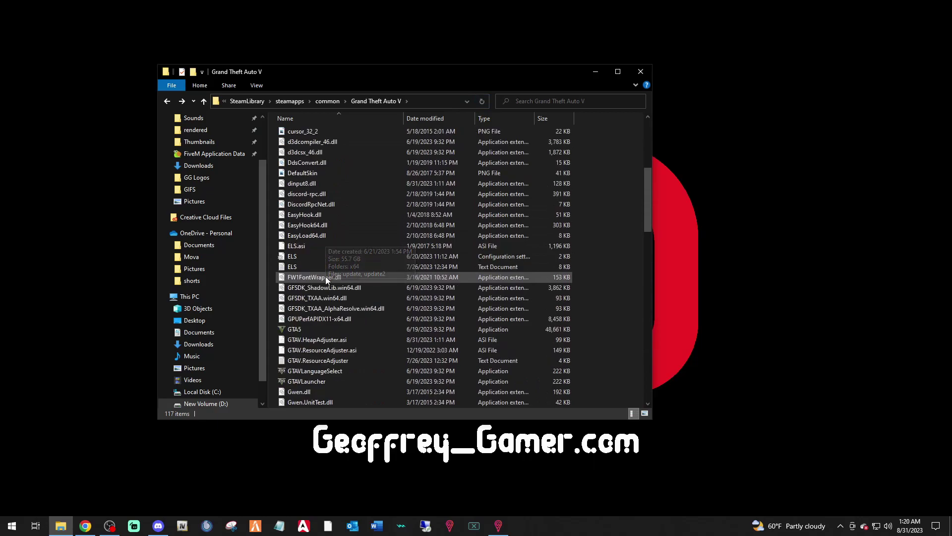
scroll(326, 276, down, 10)
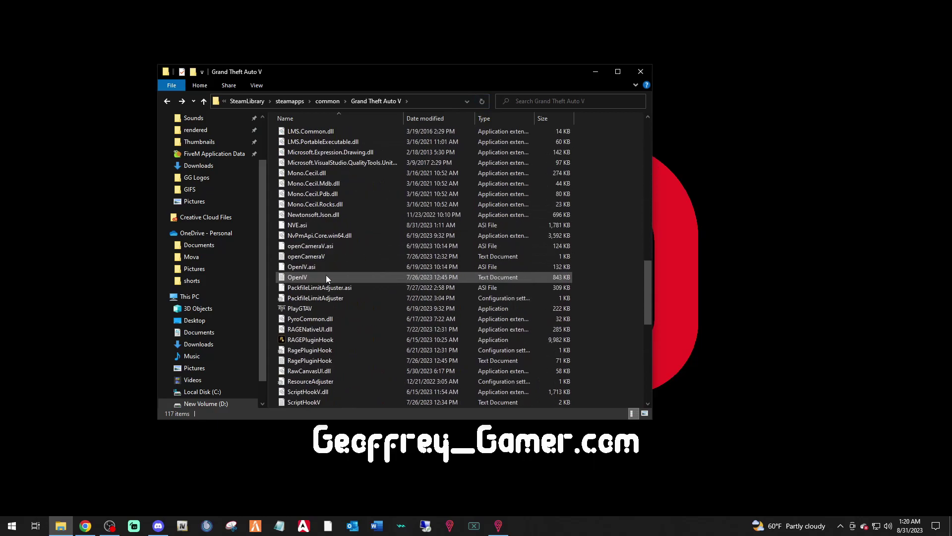
scroll(326, 277, down, 1)
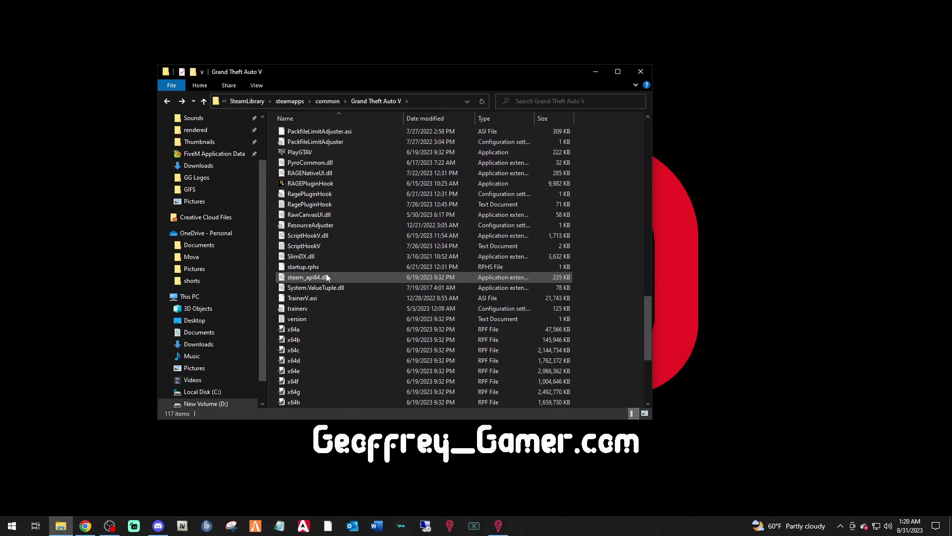
scroll(326, 277, up, 2)
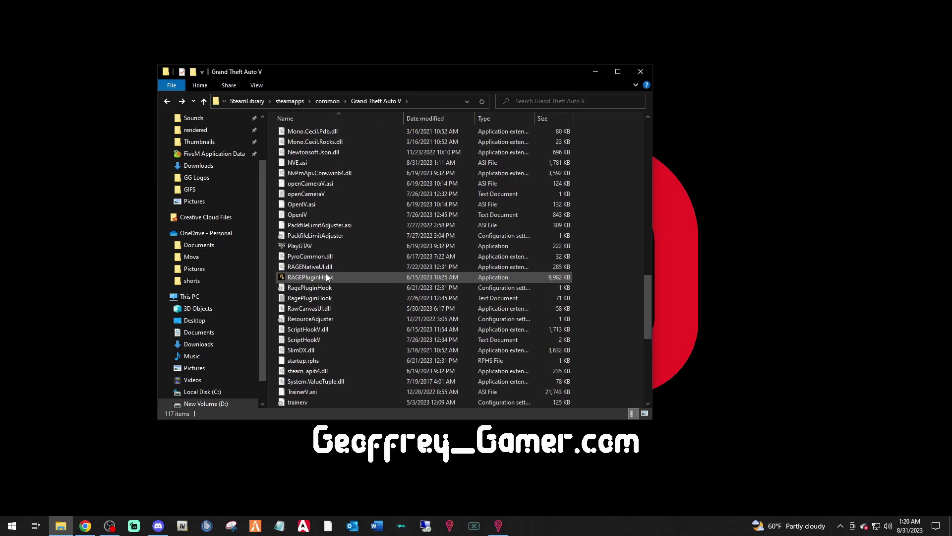
scroll(328, 278, down, 1)
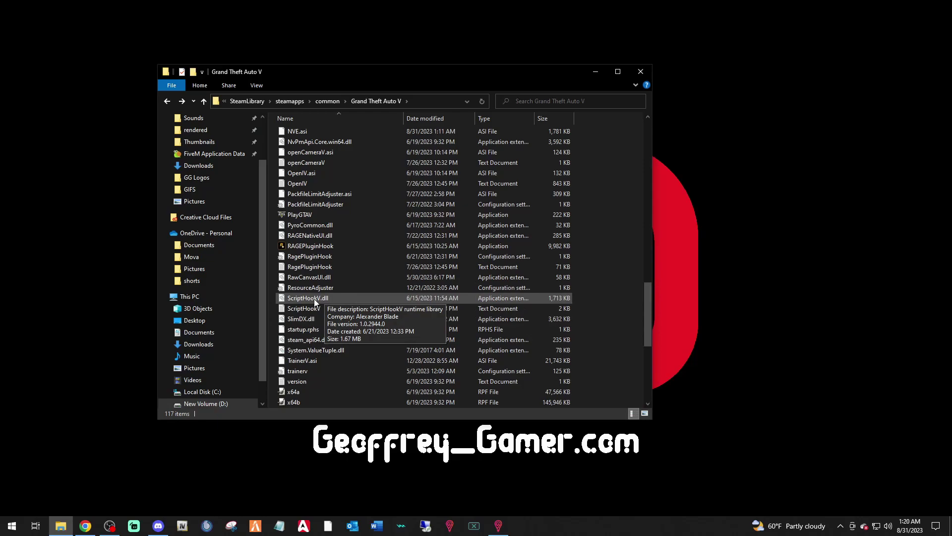
drag(427, 69, 359, 69)
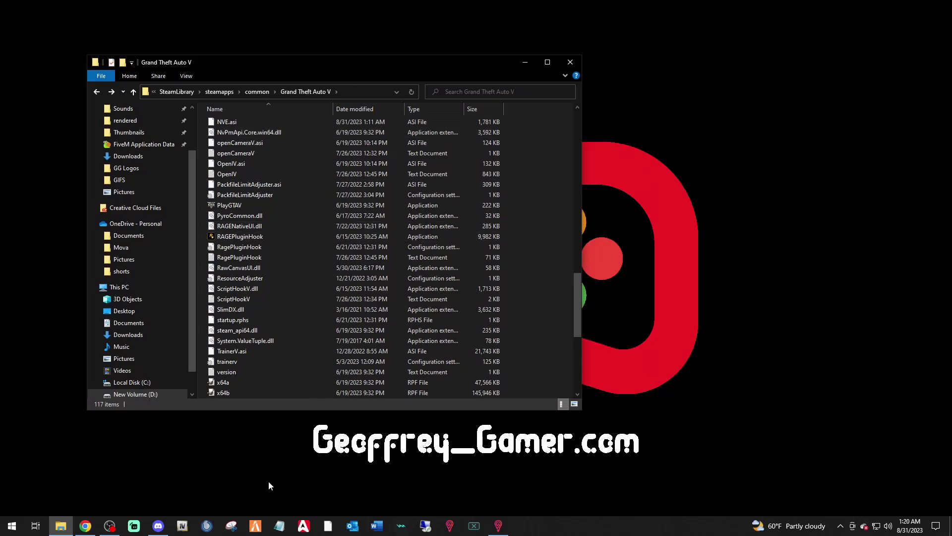
click(85, 526)
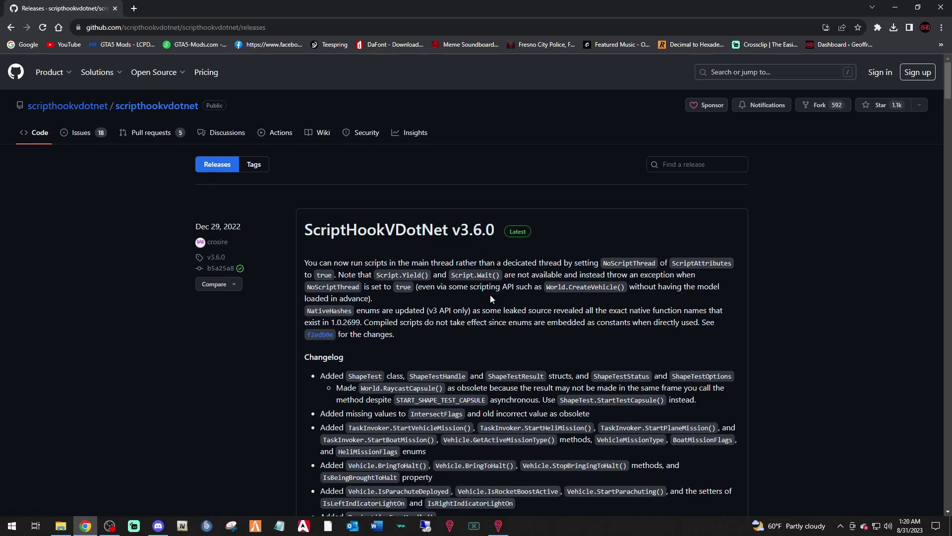
Step: Download ScriptHookVDotNet.zip from the v3.6.0 release assets
scroll(484, 321, down, 14)
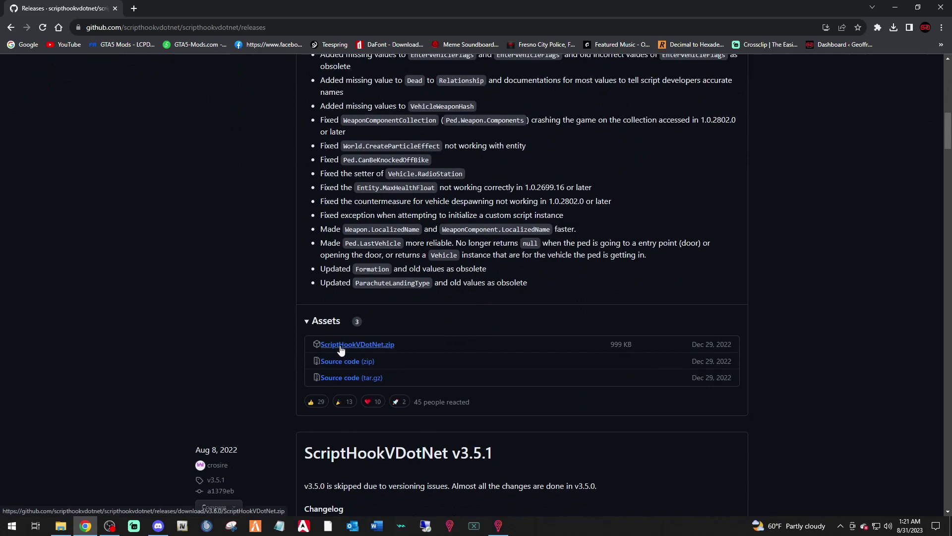
click(354, 348)
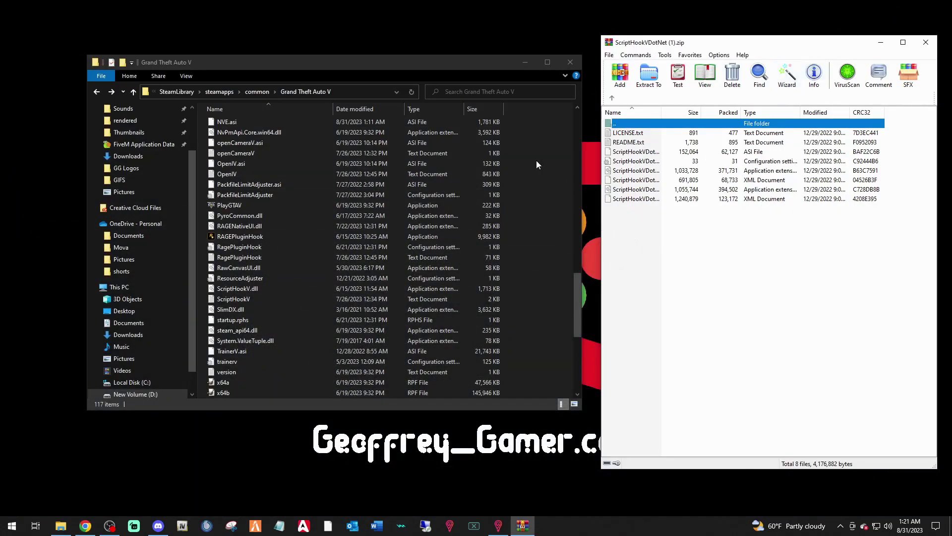
Step: Copy ScriptHookVDotNet.asi, ScriptHookVDotNet2.dll and ScriptHookVDotNet3.dll into the Grand Theft Auto V folder
scroll(292, 230, up, 20)
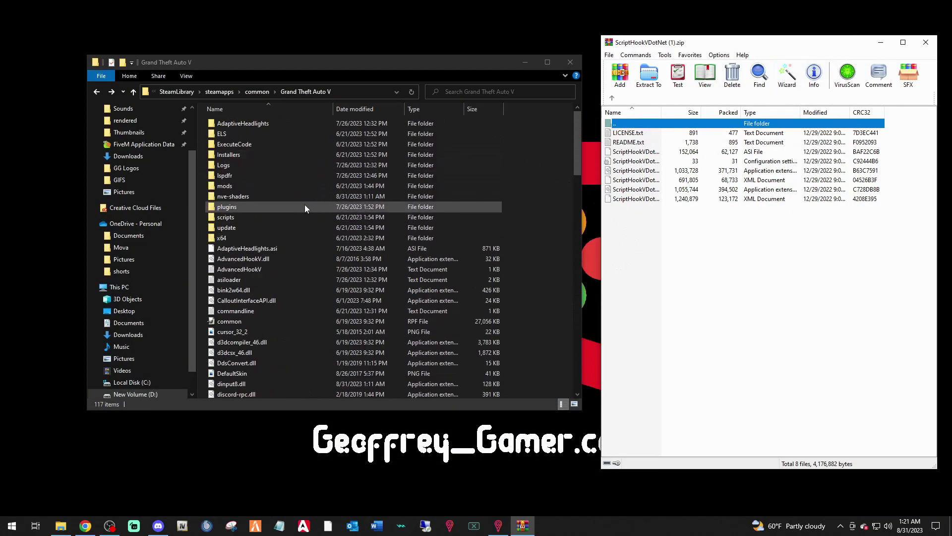
click(638, 155)
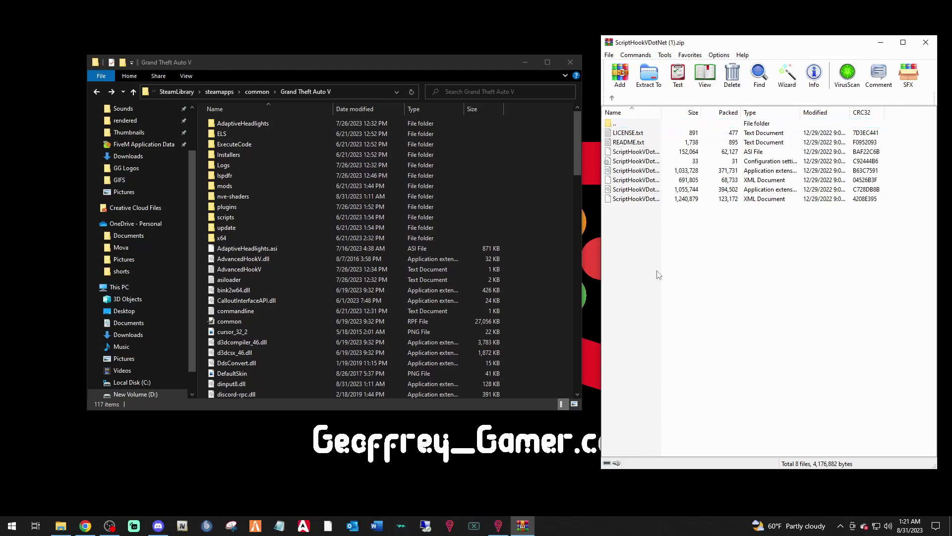
click(631, 154)
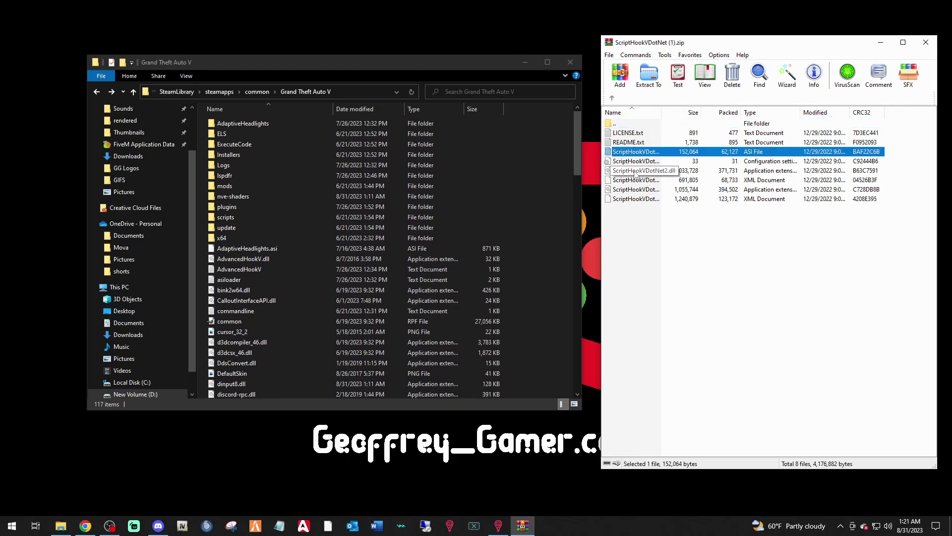
ctrl+click(636, 170)
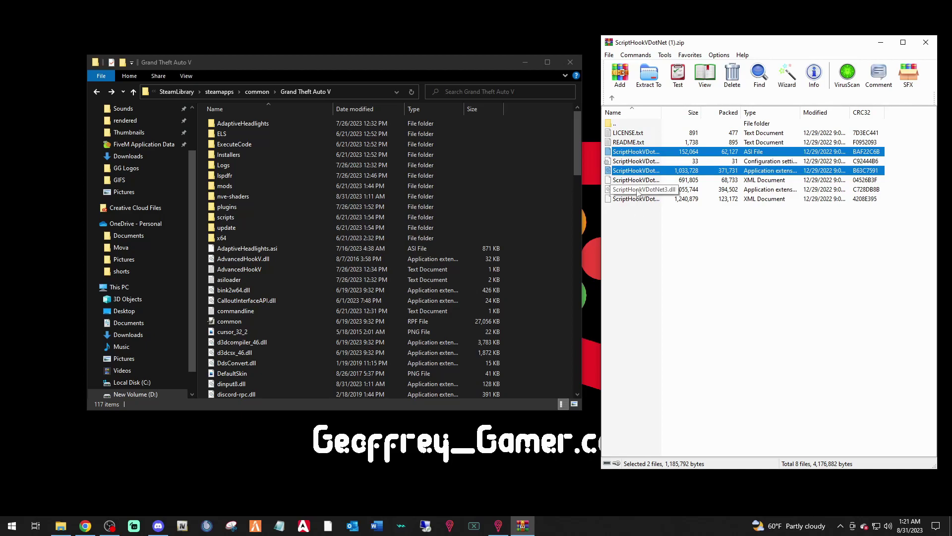
ctrl+click(639, 191)
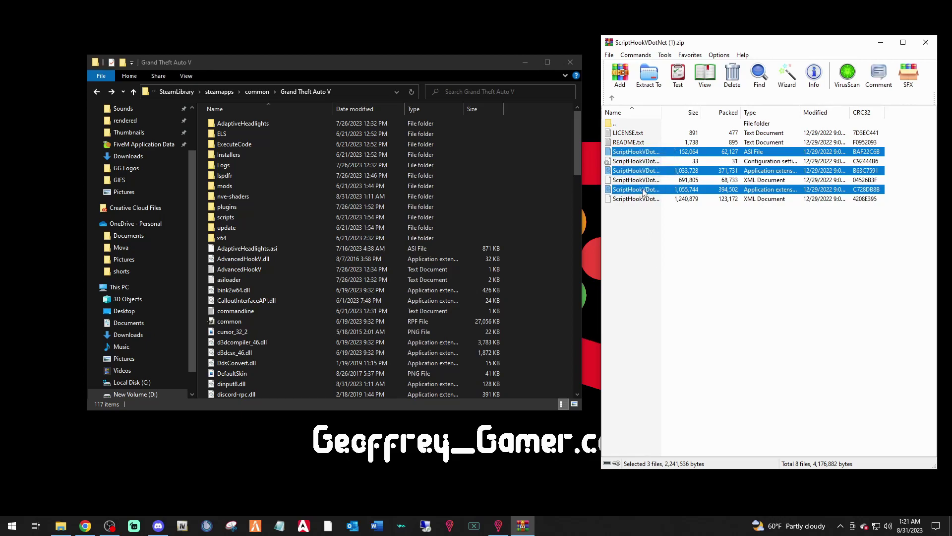
drag(643, 190, 557, 287)
scroll(352, 353, down, 6)
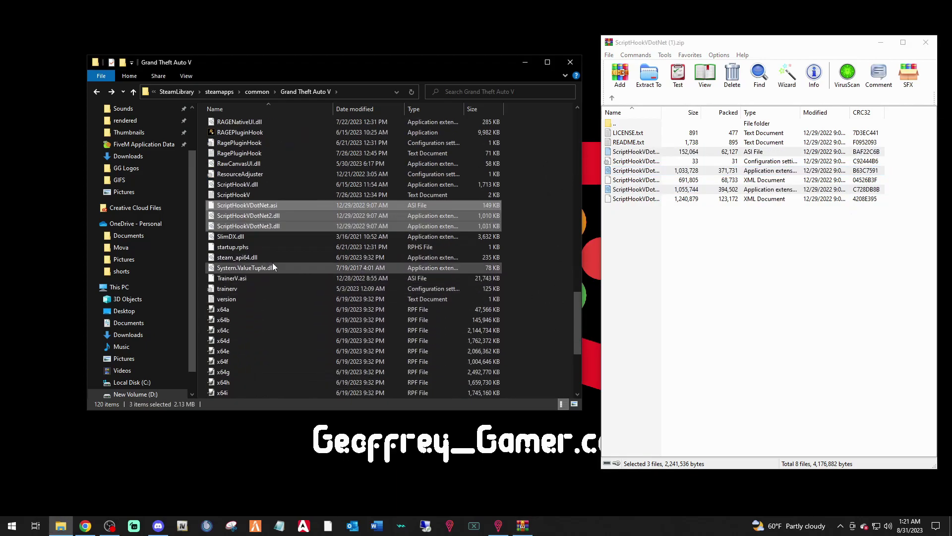
scroll(247, 228, up, 20)
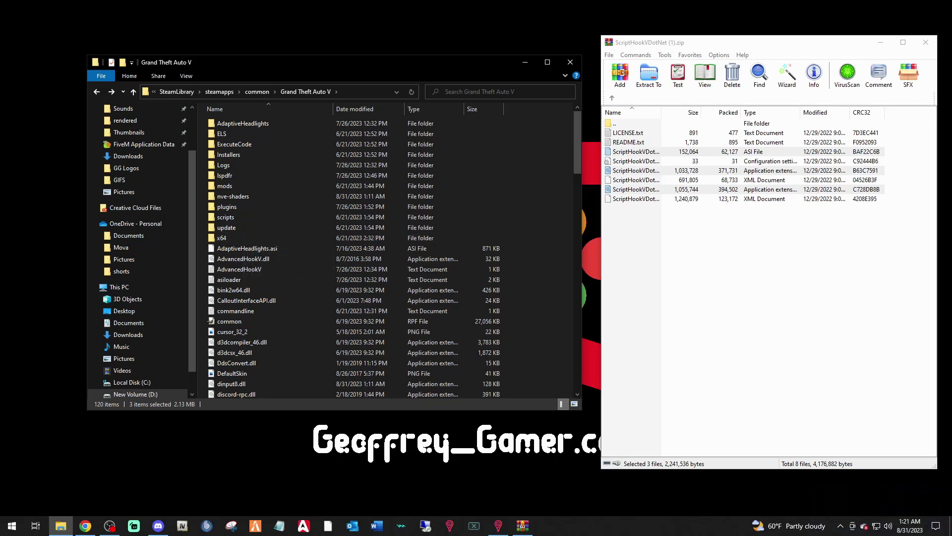
Step: Close the ScriptHookVDotNet archive in WinRAR and the Grand Theft Auto V Explorer window
click(925, 42)
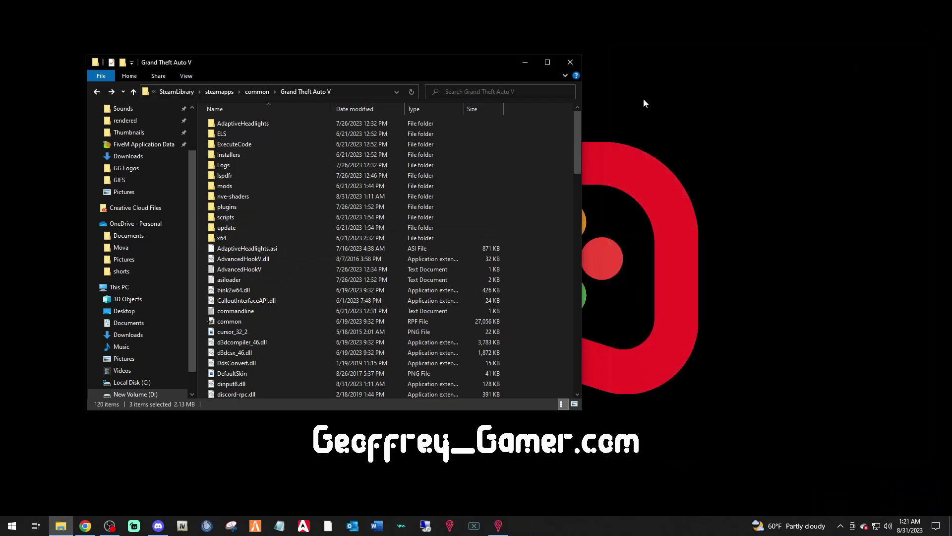
click(571, 63)
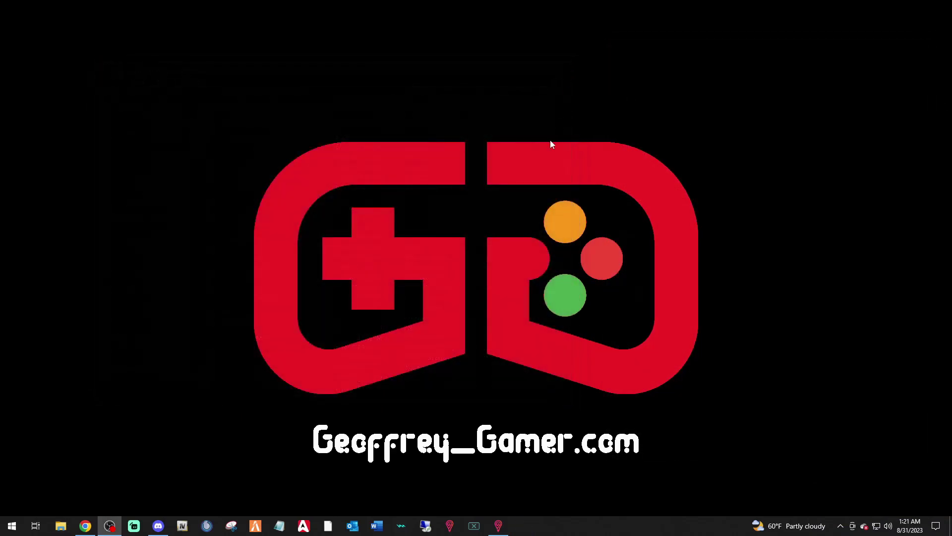